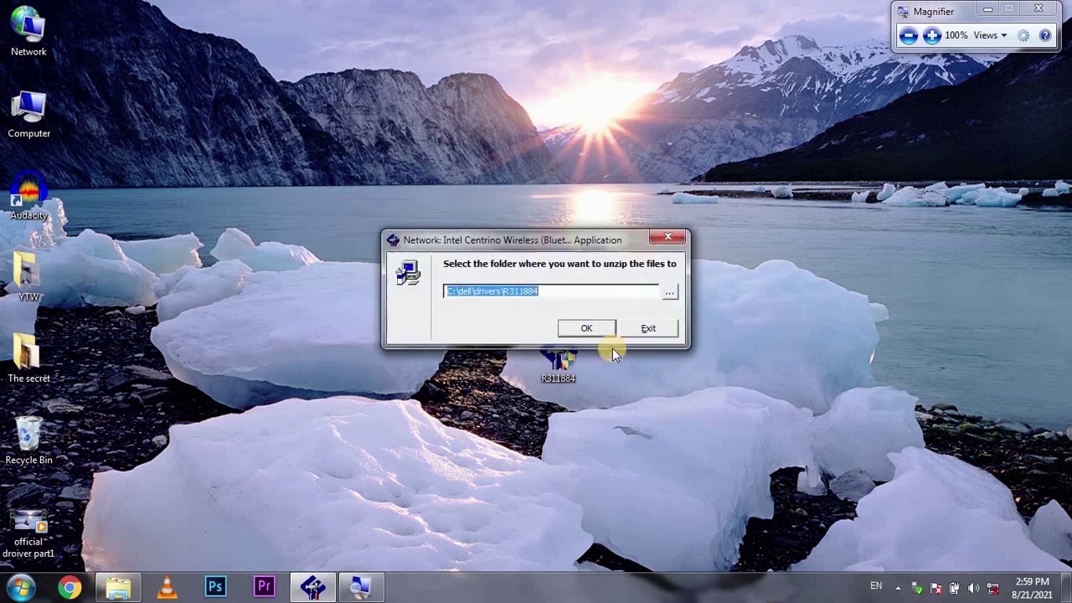
Unzip the Intel Centrino Wireless Bluetooth driver files to C:\dell\drivers\R311884 and close Microsoft Narrator
{"action": "left_click", "coordinate": [594, 327]}
{"action": "left_click", "coordinate": [574, 329]}
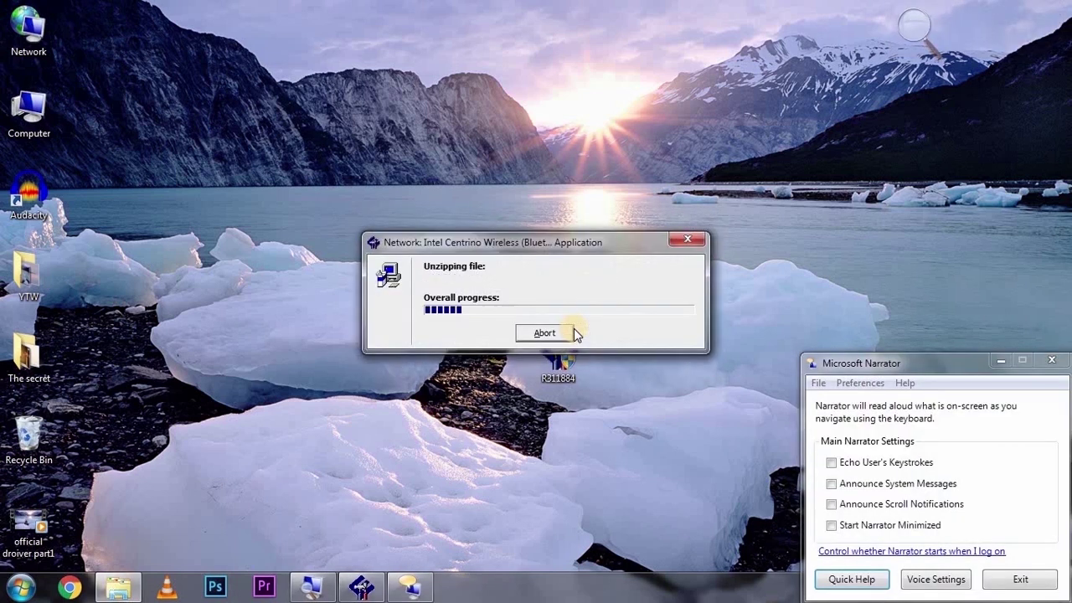
{"action": "left_click", "coordinate": [1052, 360]}
{"action": "left_click", "coordinate": [935, 517]}
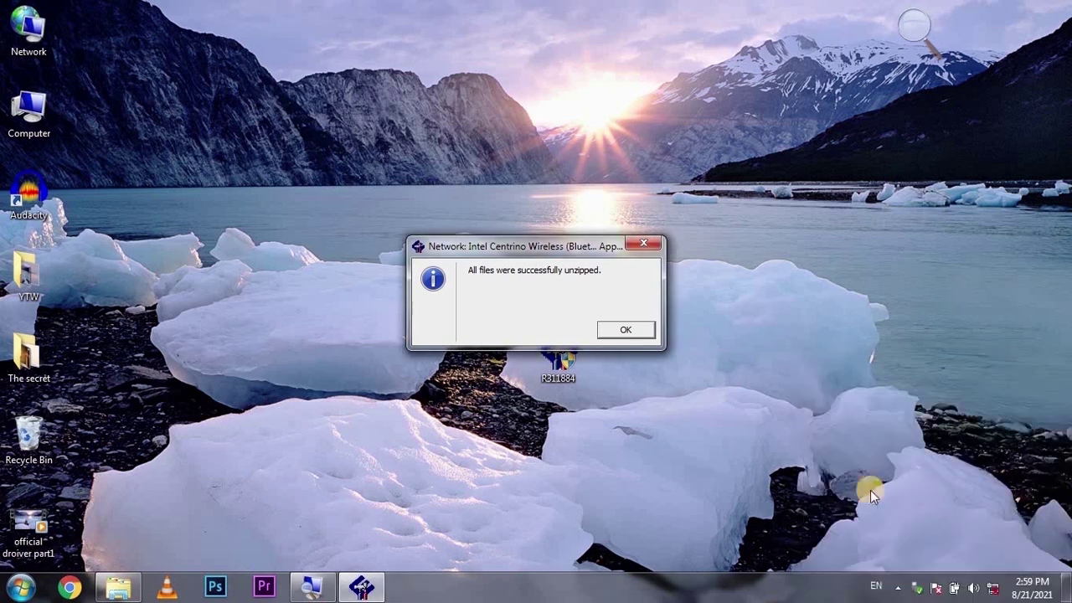
{"action": "left_click", "coordinate": [618, 329]}
Install Intel PROSet/Wireless Software for Bluetooth Technology, accepting the license agreement and keeping the default destination folder
{"action": "left_click", "coordinate": [619, 435]}
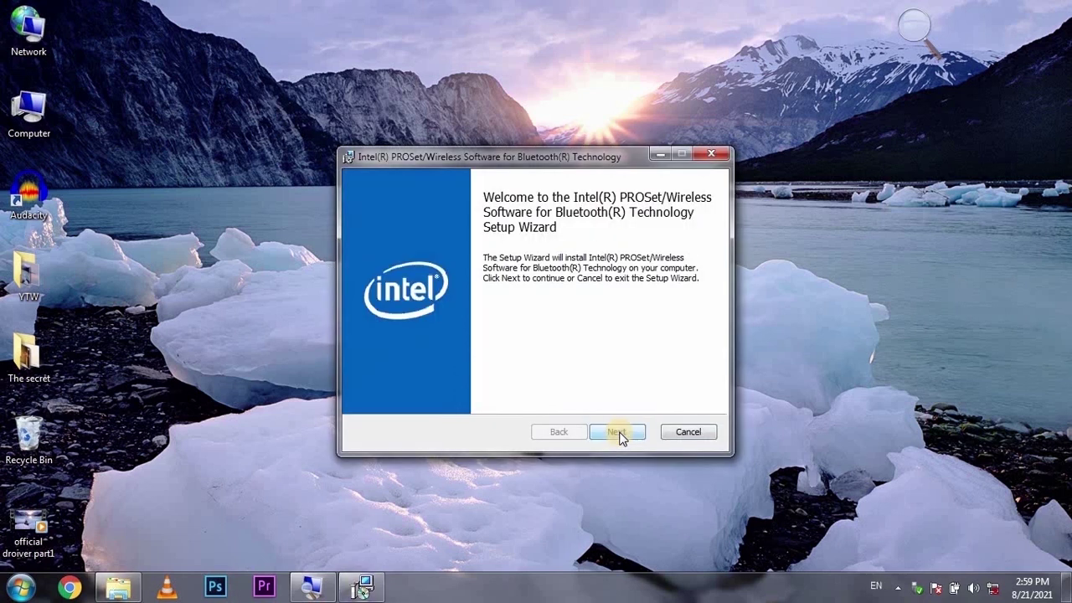
{"action": "left_click", "coordinate": [615, 431]}
{"action": "left_click_drag", "start_coordinate": [700, 253], "coordinate": [701, 358]}
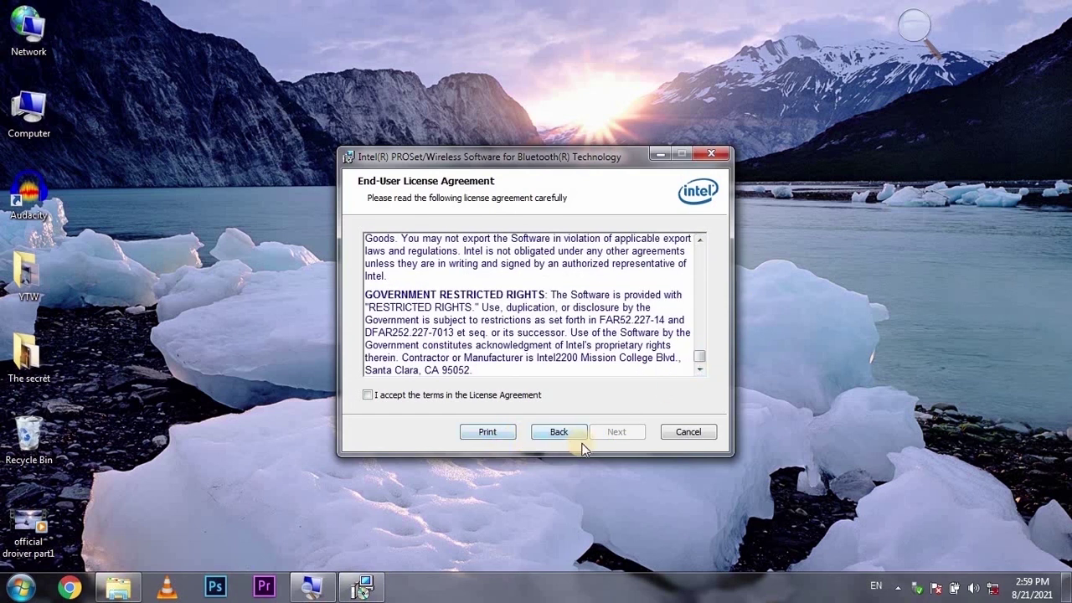
{"action": "left_click", "coordinate": [370, 394]}
{"action": "left_click", "coordinate": [618, 434]}
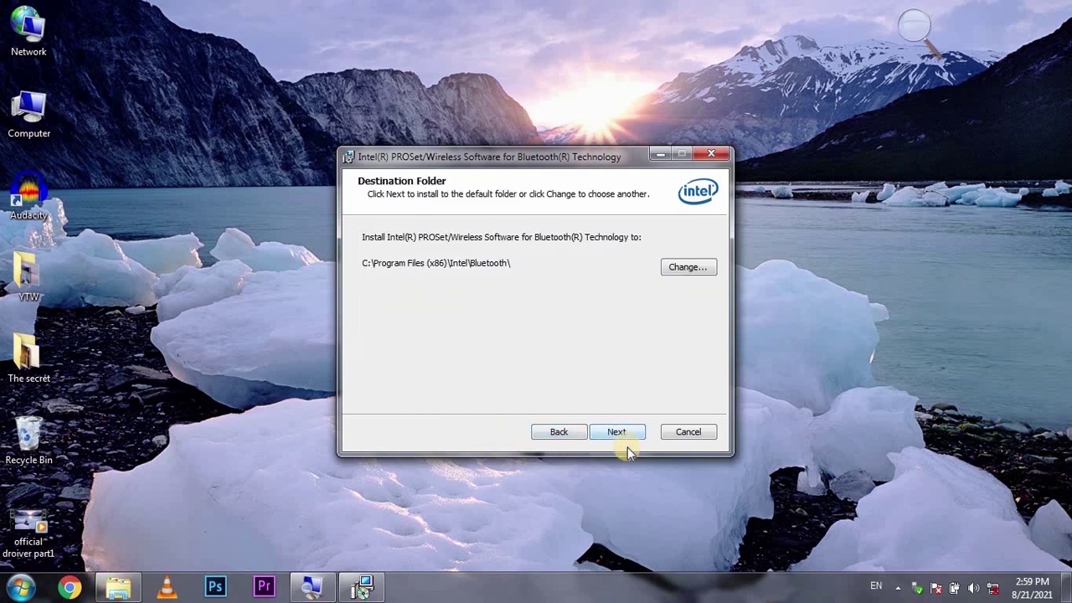
{"action": "left_click", "coordinate": [619, 433]}
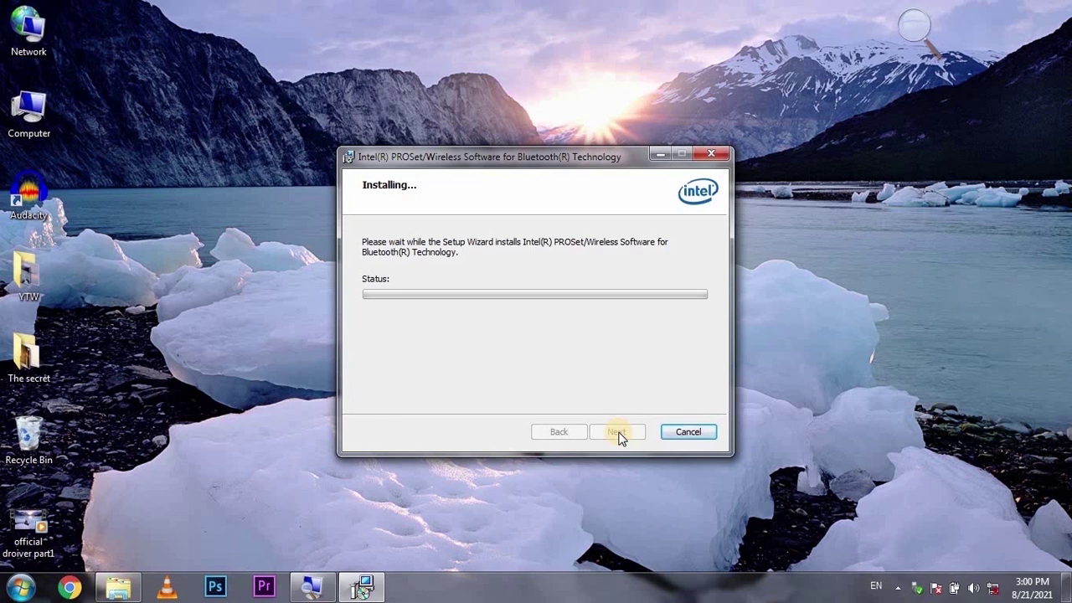
{"action": "left_click_drag", "start_coordinate": [558, 154], "coordinate": [535, 116]}
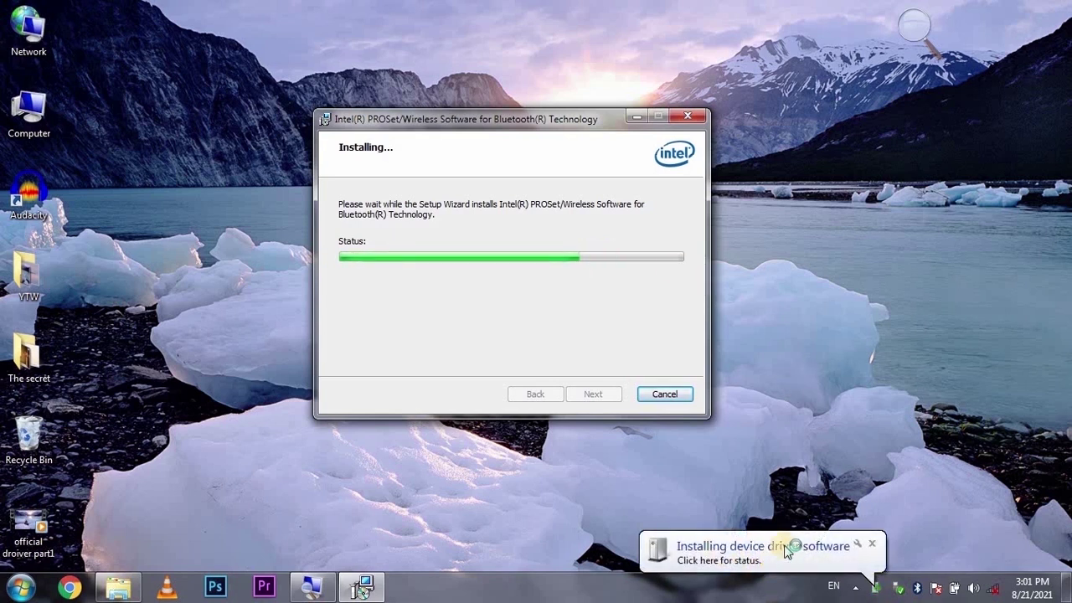
{"action": "left_click", "coordinate": [591, 395]}
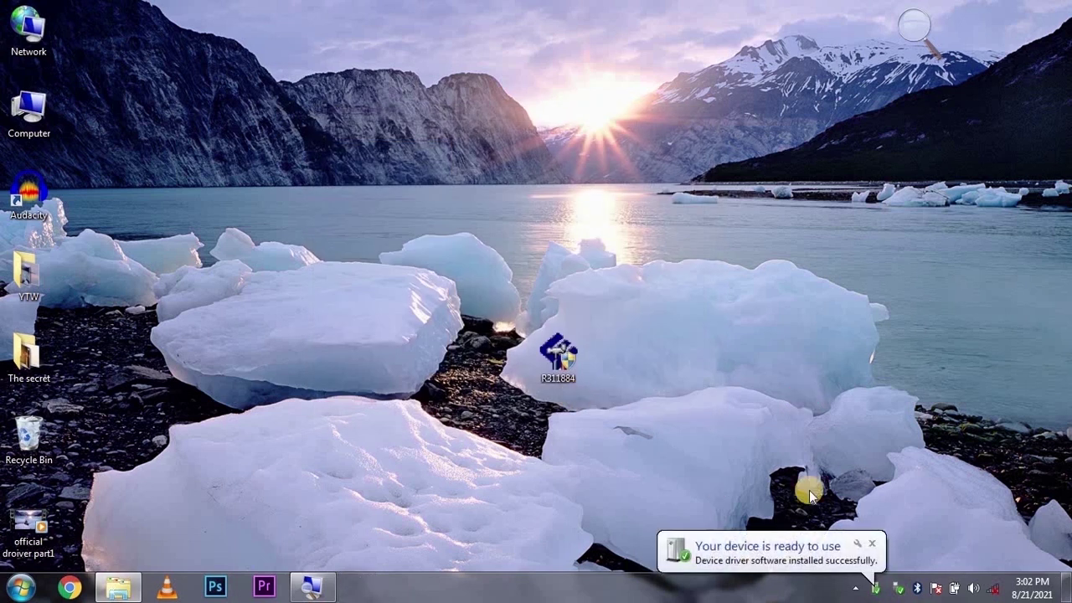
Dismiss the driver installation notification and check the available network connections
{"action": "left_click", "coordinate": [871, 547]}
{"action": "left_click", "coordinate": [994, 589]}
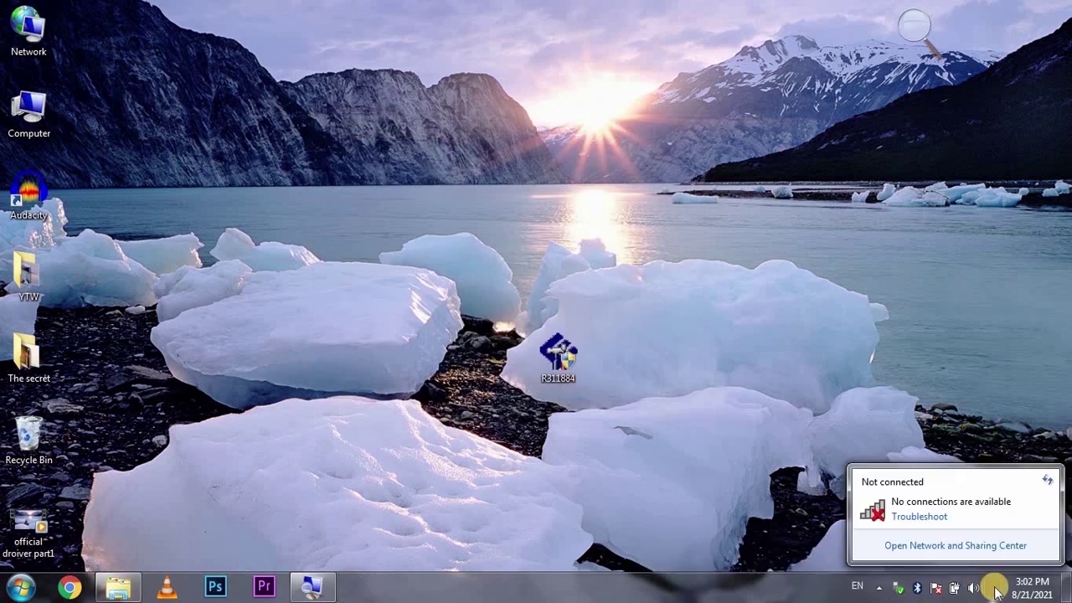
{"action": "left_click", "coordinate": [994, 588]}
{"action": "left_click", "coordinate": [990, 589]}
{"action": "left_click", "coordinate": [955, 357]}
{"action": "left_click", "coordinate": [1023, 382]}
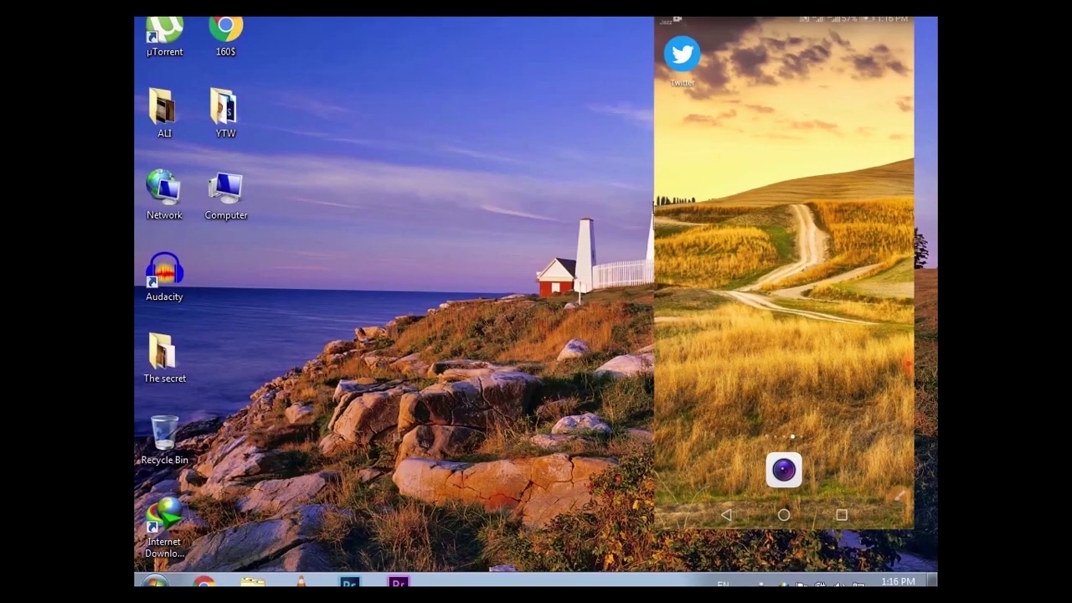
Close the AutoPlay window for the connected phone and check the current network connection
{"action": "left_click", "coordinate": [644, 202]}
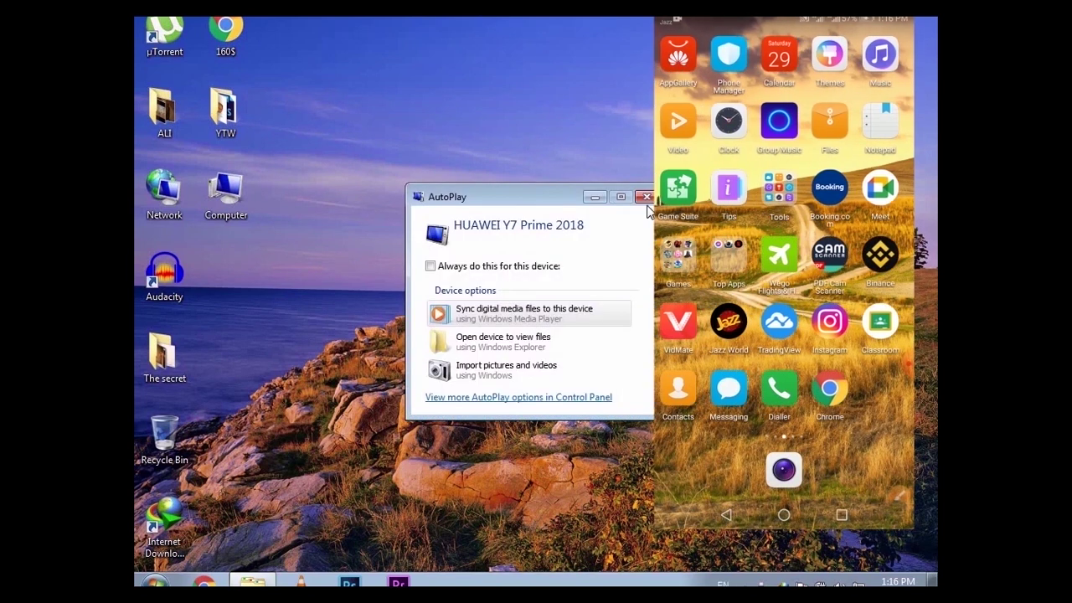
{"action": "left_click", "coordinate": [645, 201]}
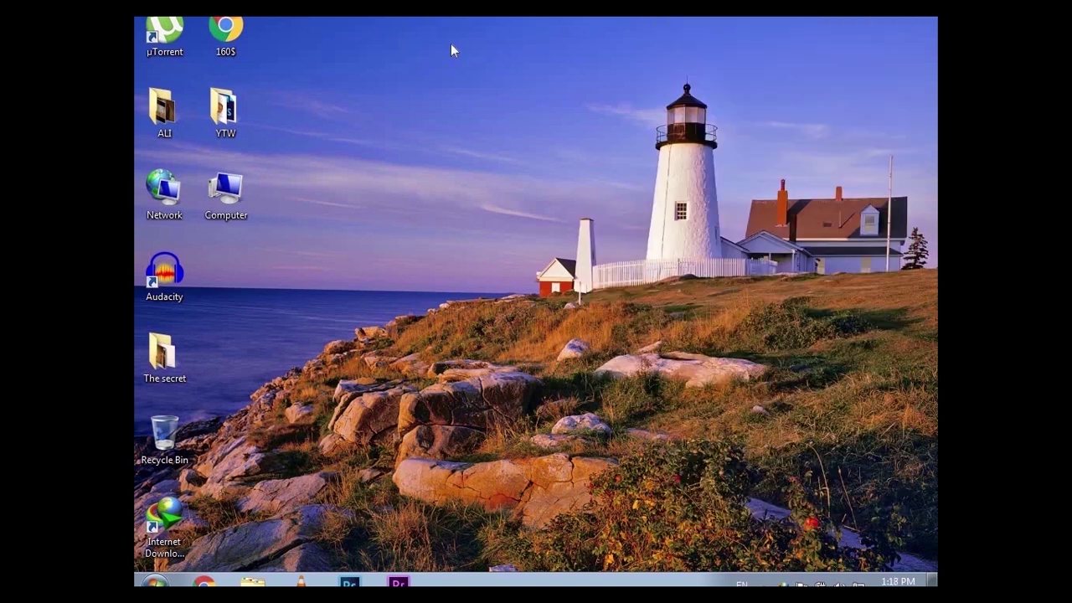
{"action": "left_click", "coordinate": [858, 584]}
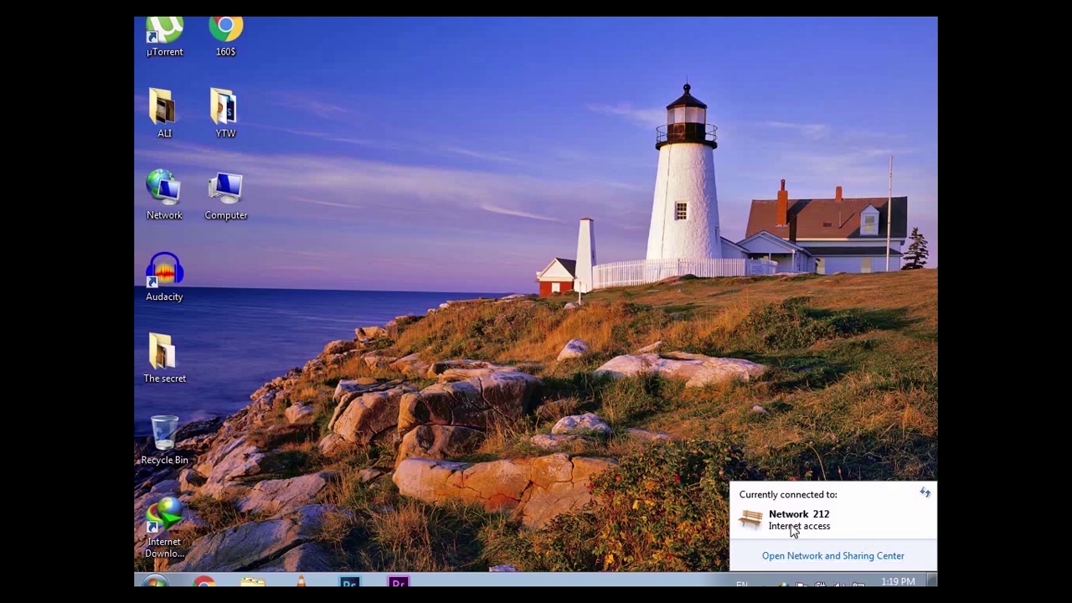
Switch to Chrome and search Google for "driverpack solution"
{"action": "left_click", "coordinate": [205, 581]}
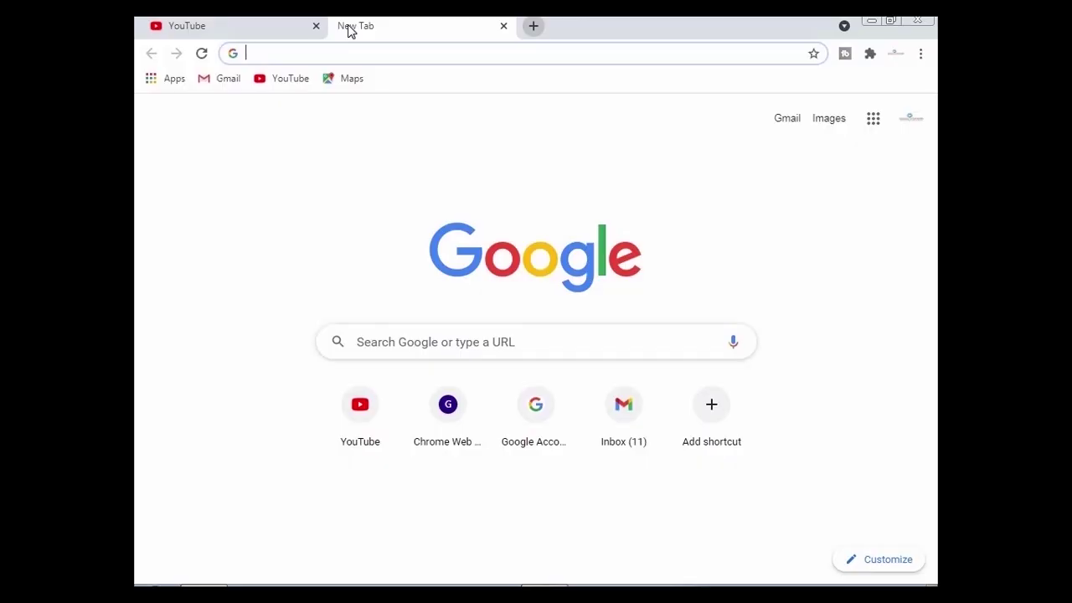
{"action": "type", "text": "dri"}
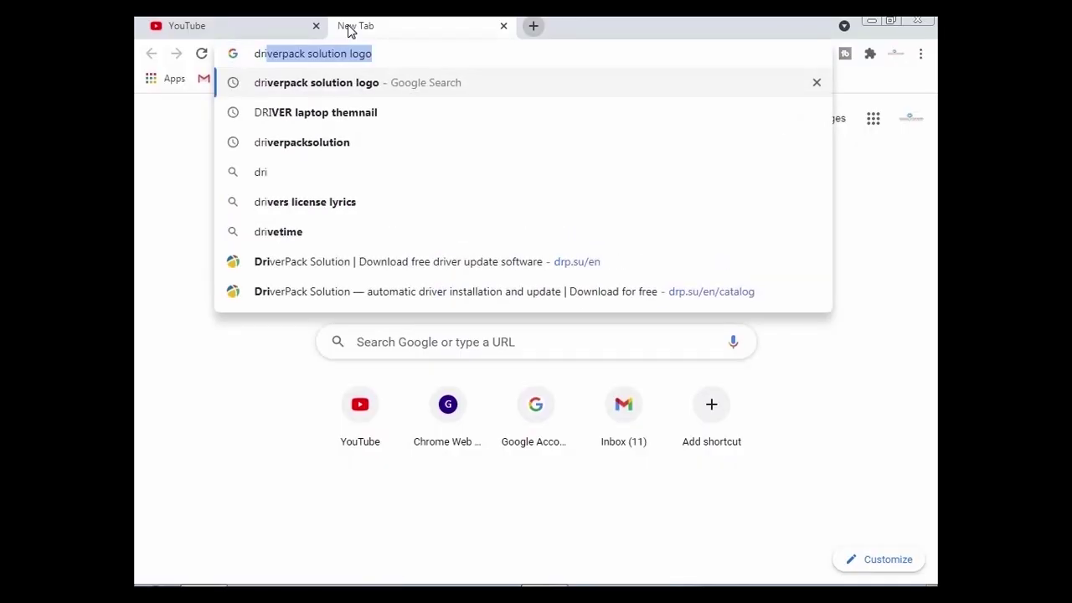
{"action": "type", "text": "ver"}
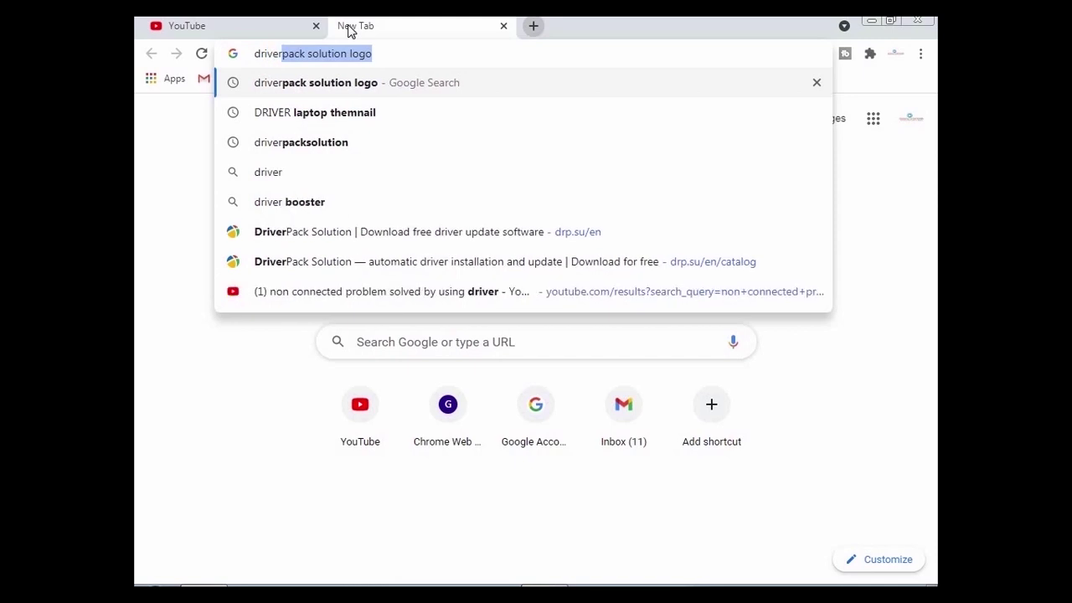
{"action": "type", "text": "pa"}
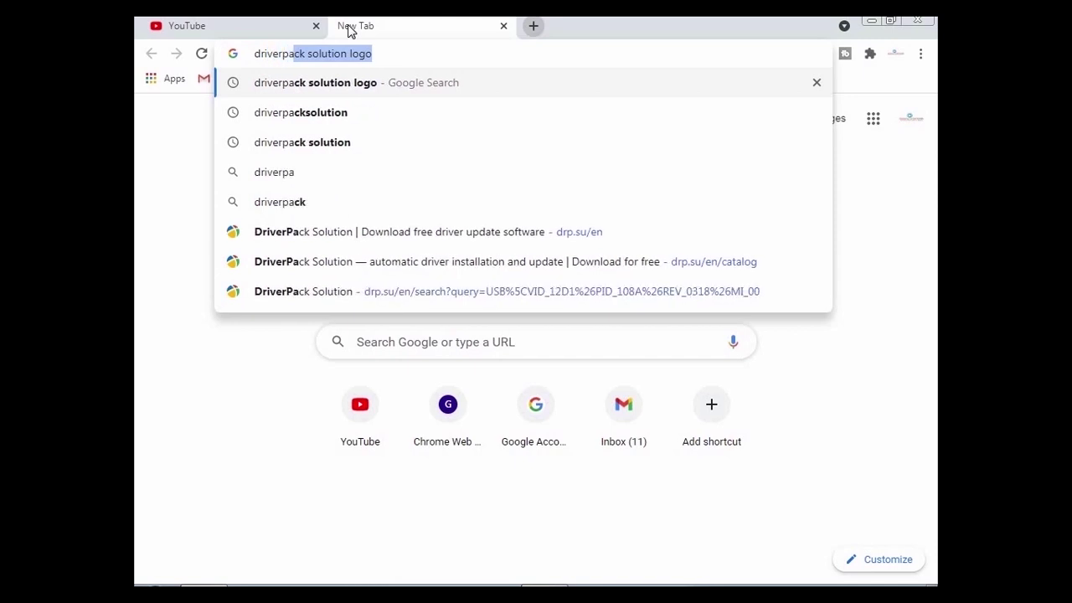
{"action": "type", "text": "ck"}
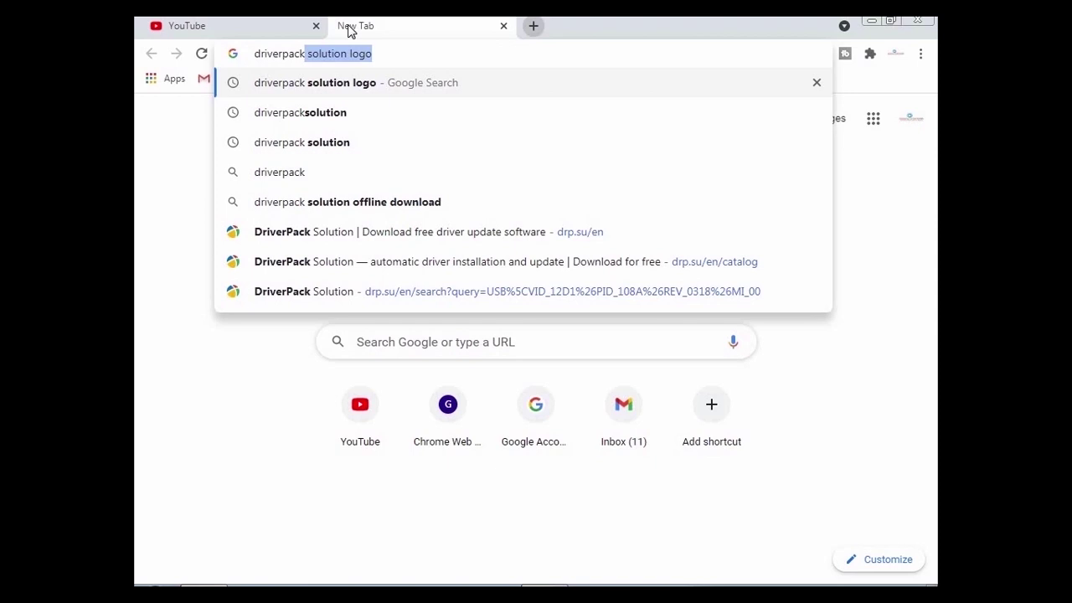
{"action": "left_click", "coordinate": [375, 53]}
{"action": "key", "text": "BackSpace"}
{"action": "key", "text": "BackSpace"}
{"action": "key", "text": "BackSpace"}
{"action": "key", "text": "BackSpace"}
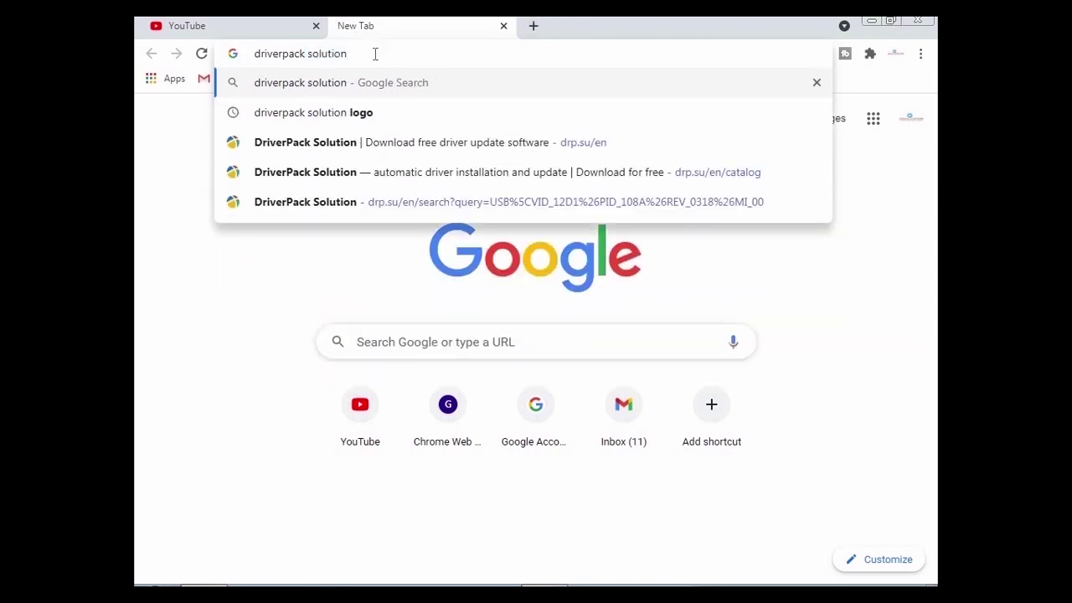
{"action": "key", "text": "BackSpace"}
{"action": "key", "text": "Return"}
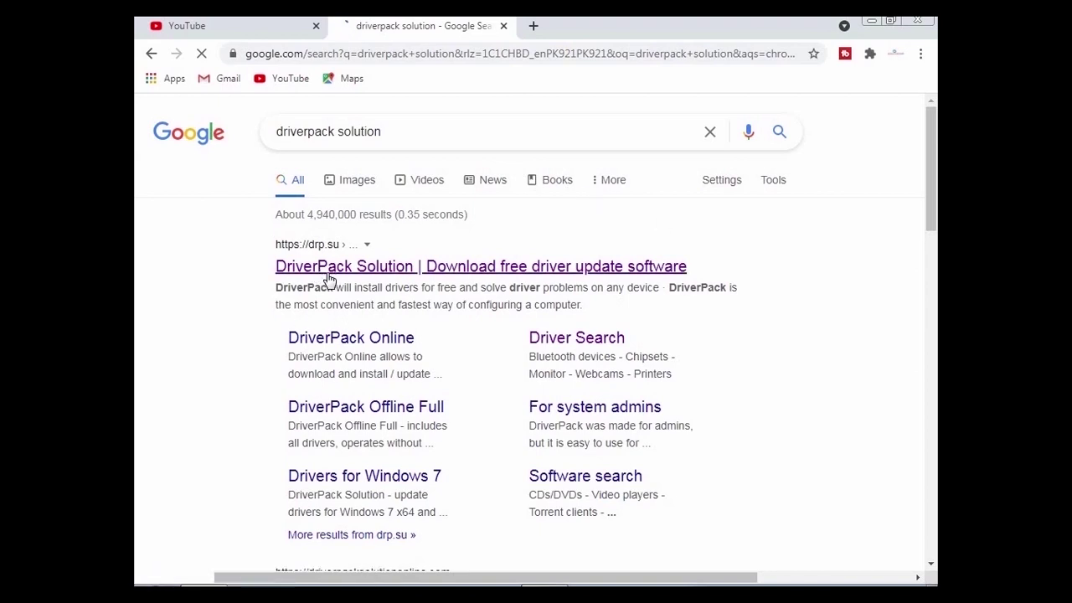
Open the DriverPack Solution website from the search results, view its Driver Search page and return to the home page
{"action": "left_click", "coordinate": [382, 277]}
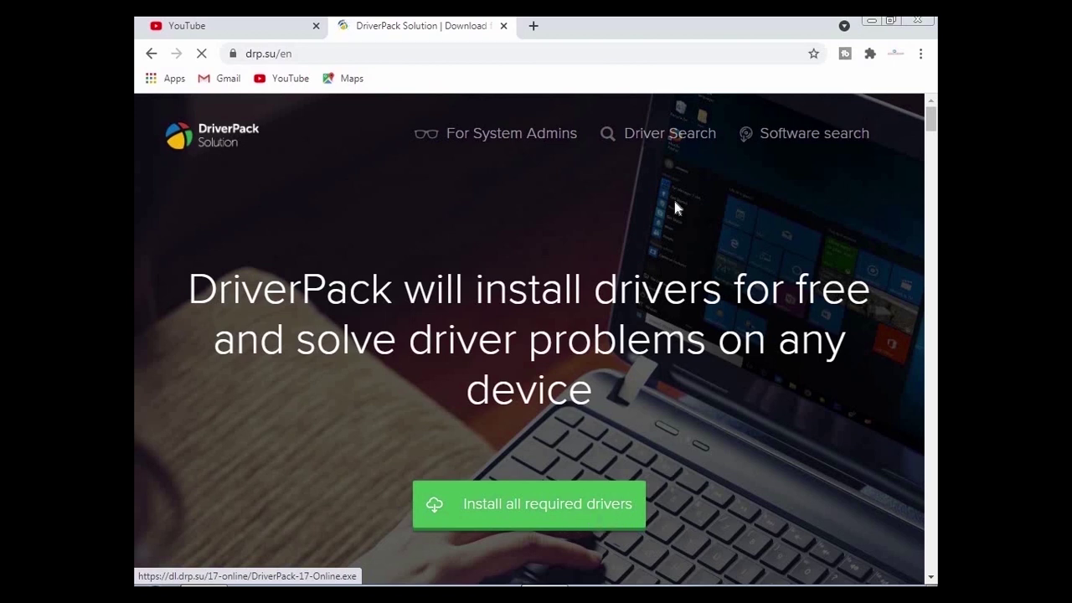
{"action": "left_click", "coordinate": [666, 144]}
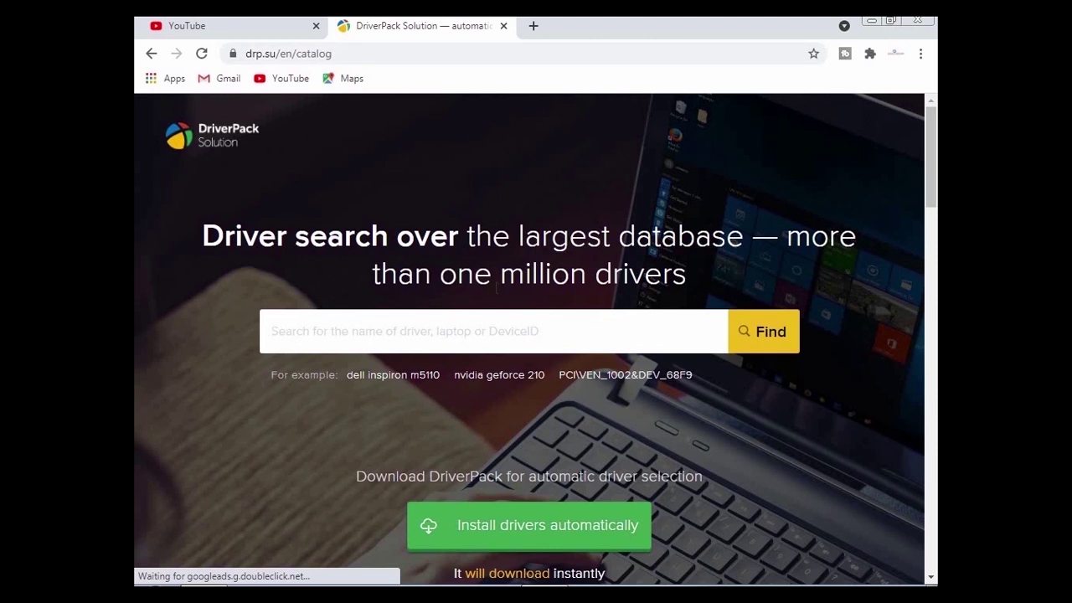
{"action": "left_click", "coordinate": [150, 53]}
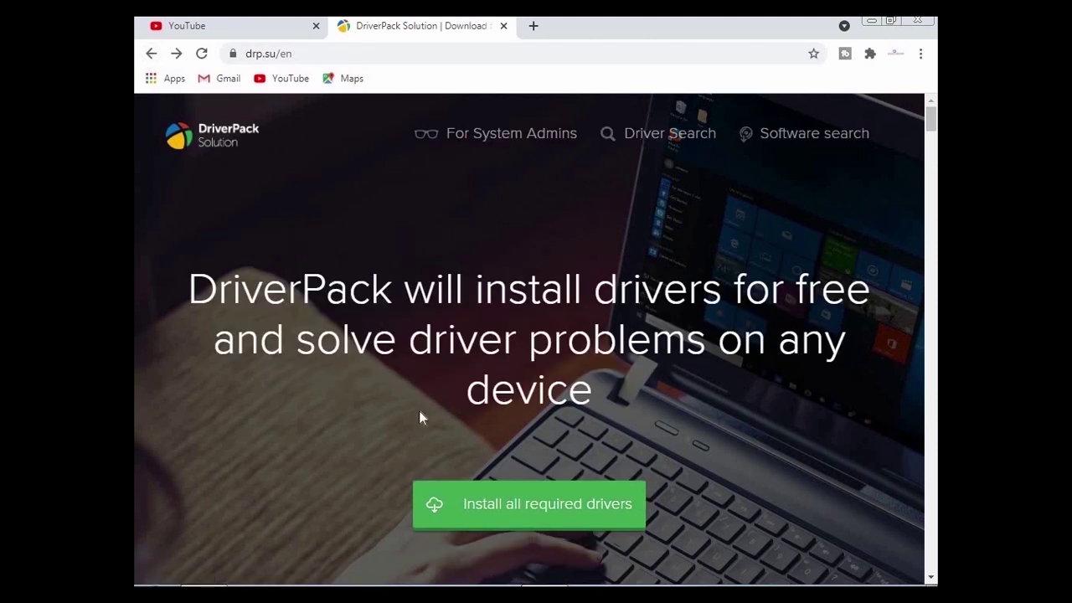
Download the DriverPack-17-Online installer for all required drivers and run it
{"action": "left_click", "coordinate": [524, 513]}
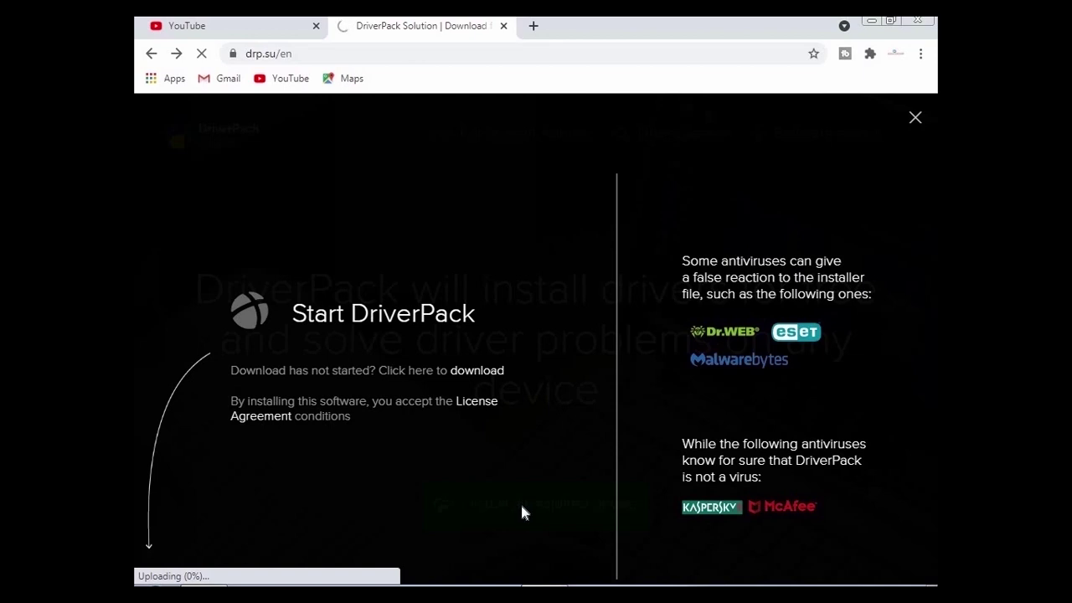
{"action": "left_click", "coordinate": [471, 374]}
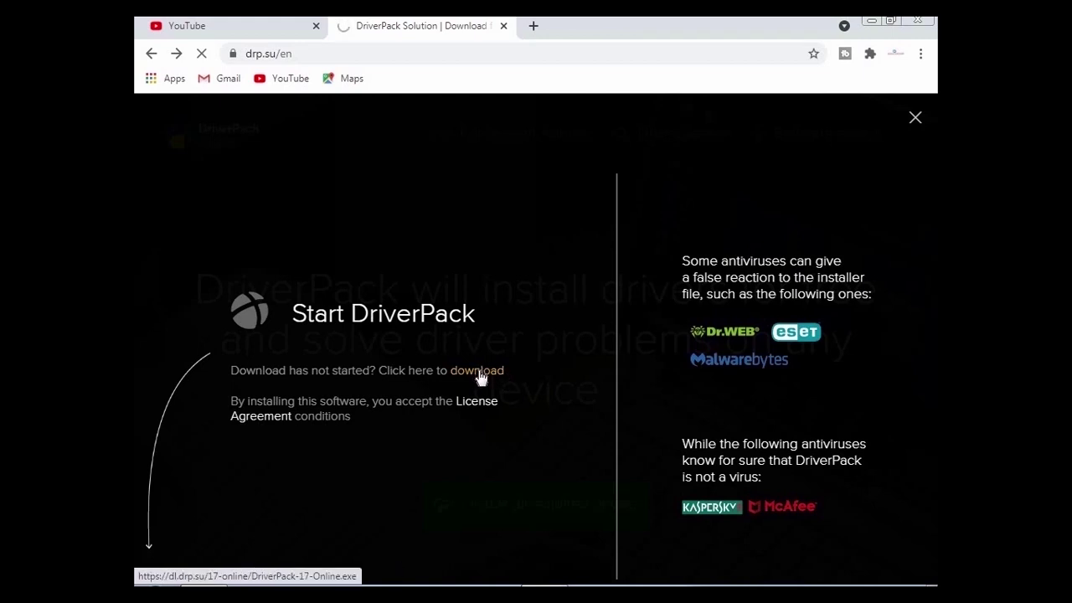
{"action": "left_click", "coordinate": [480, 376]}
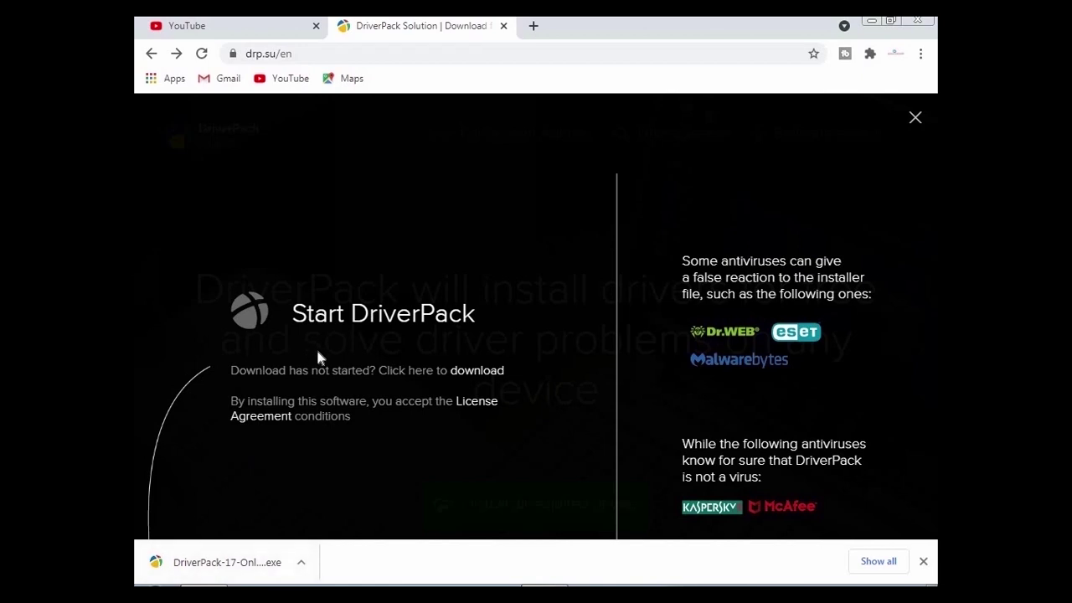
{"action": "left_click", "coordinate": [228, 562]}
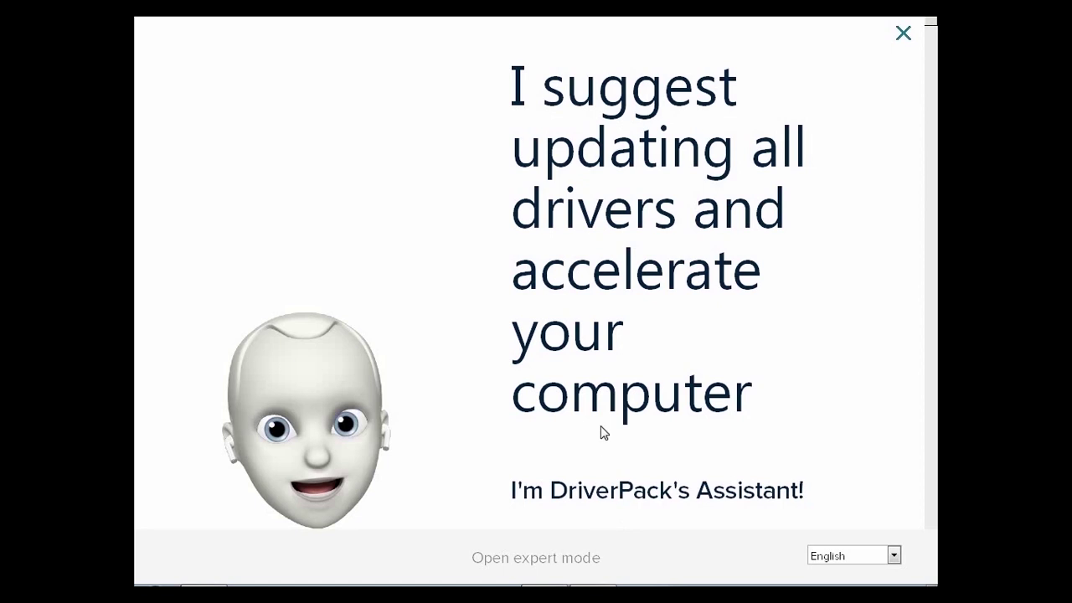
Open DriverPack's expert mode, review the list of drivers for this computer and start installing the drivers
{"action": "left_click", "coordinate": [554, 566]}
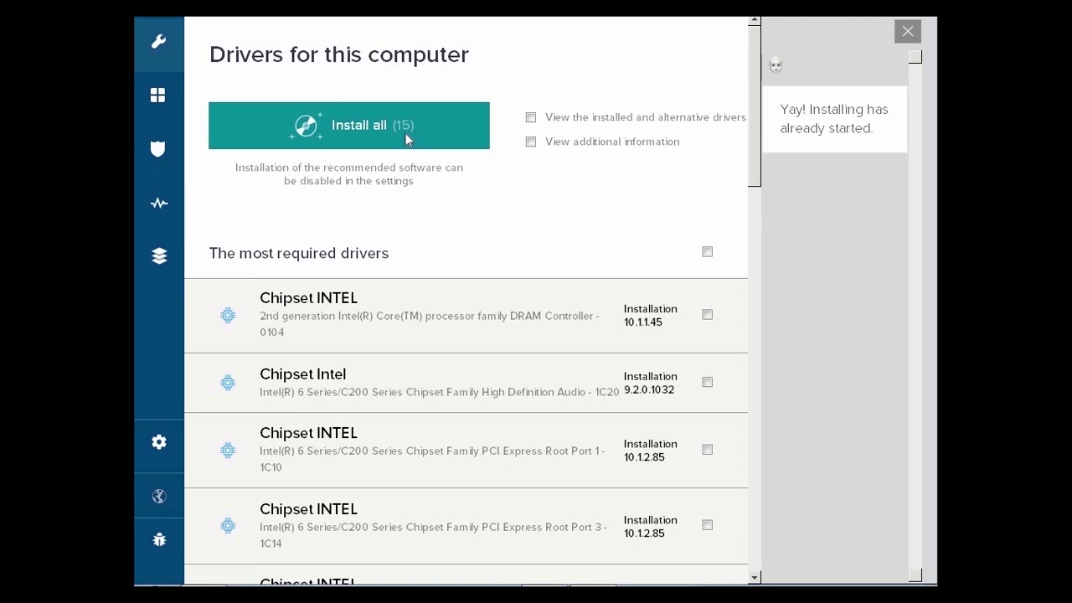
{"action": "scroll", "coordinate": [708, 383], "scroll_direction": "down", "scroll_amount": 7}
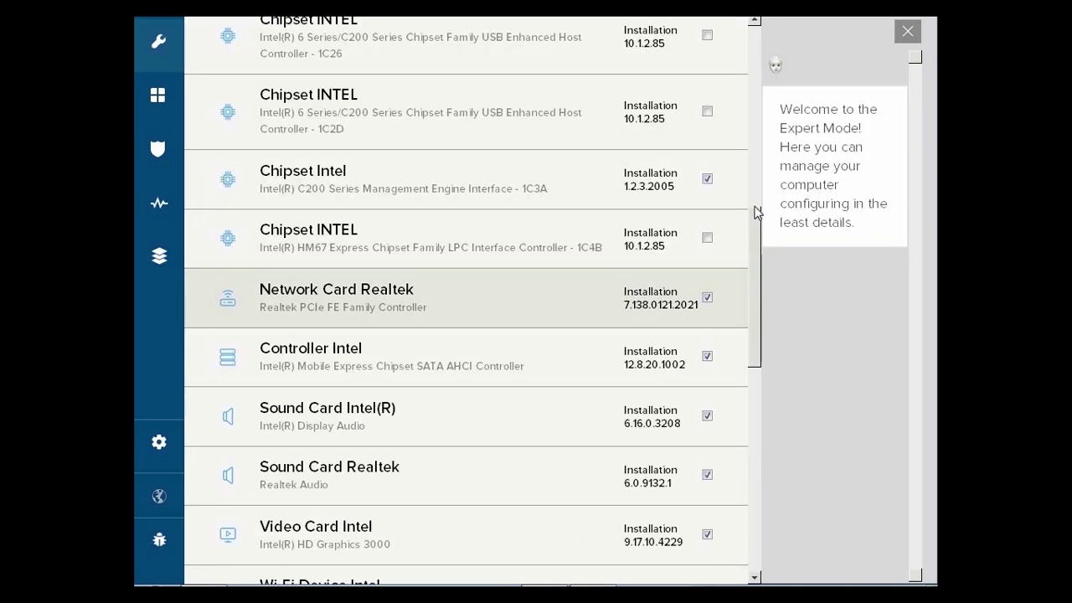
{"action": "scroll", "coordinate": [752, 184], "scroll_direction": "up", "scroll_amount": 6}
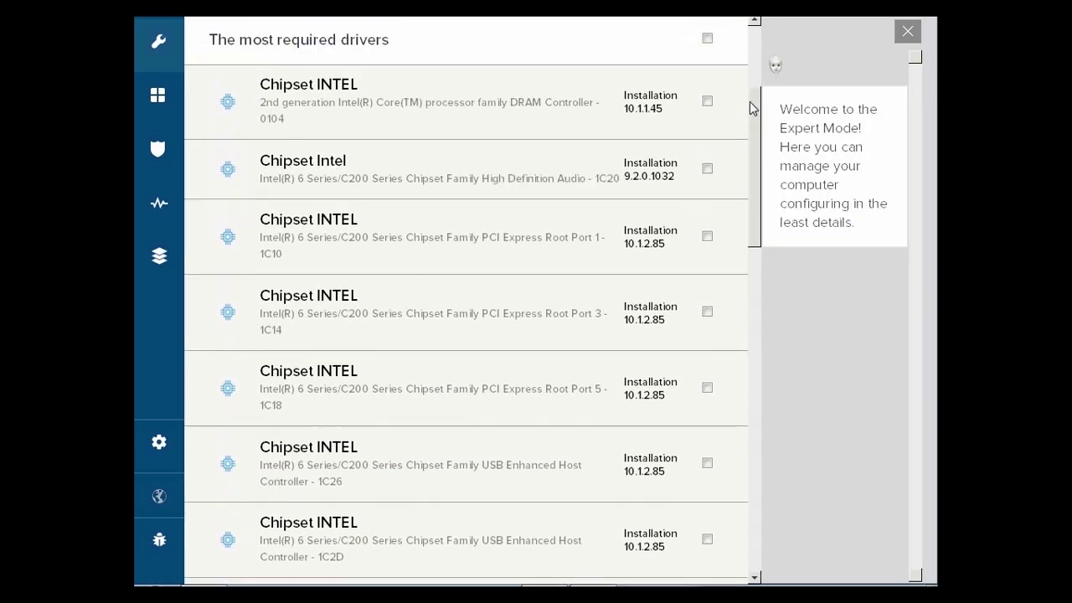
{"action": "scroll", "coordinate": [751, 95], "scroll_direction": "up", "scroll_amount": 1}
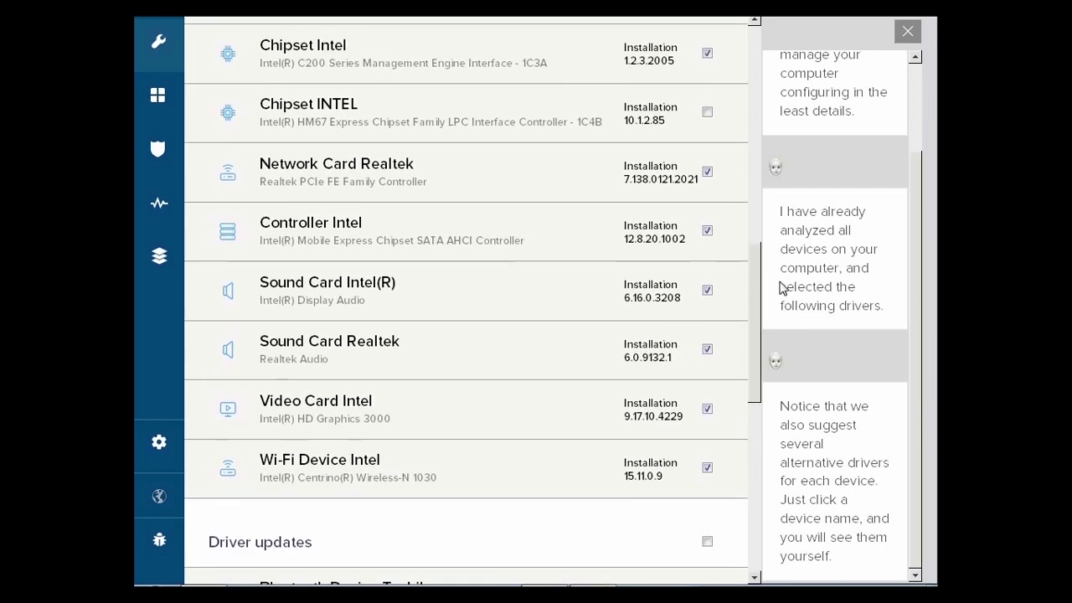
{"action": "left_click", "coordinate": [382, 424]}
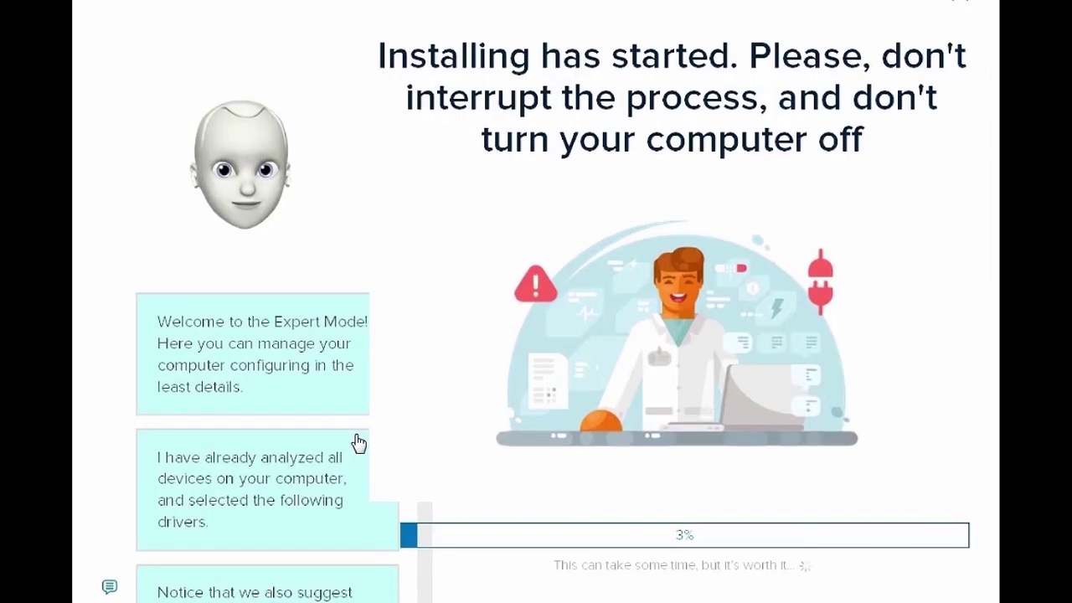